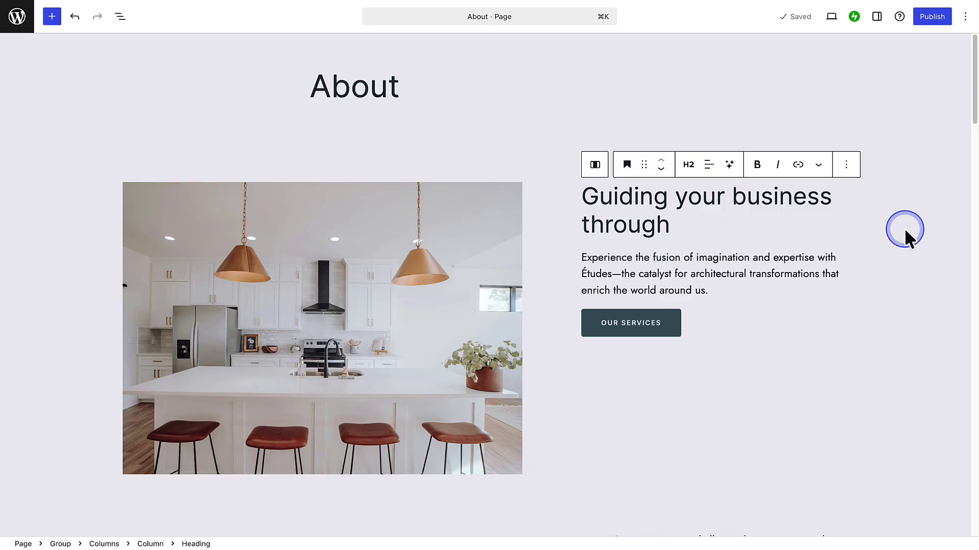
- End the About heading with ' the project.', save a draft, then publish the page
{"action": "type", "text": "the pro"}
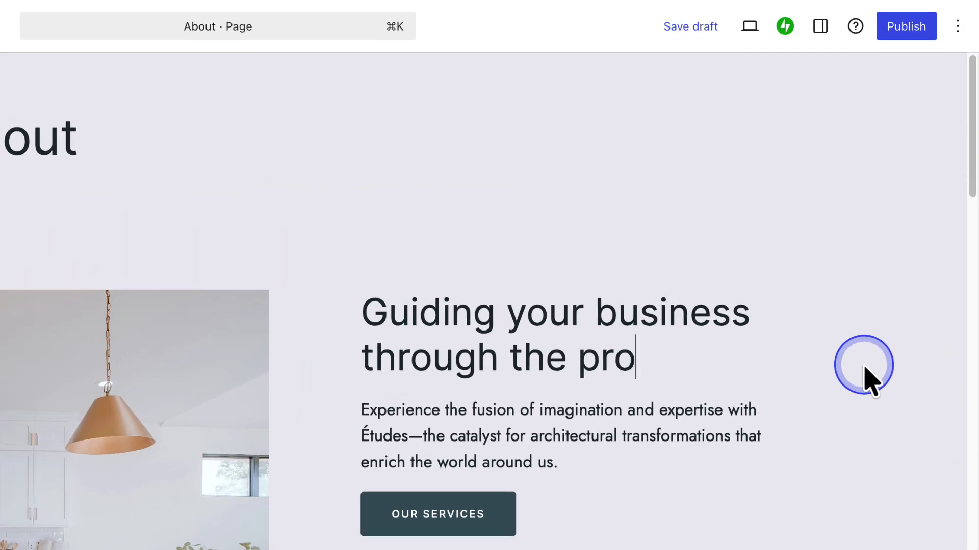
{"action": "type", "text": "ject."}
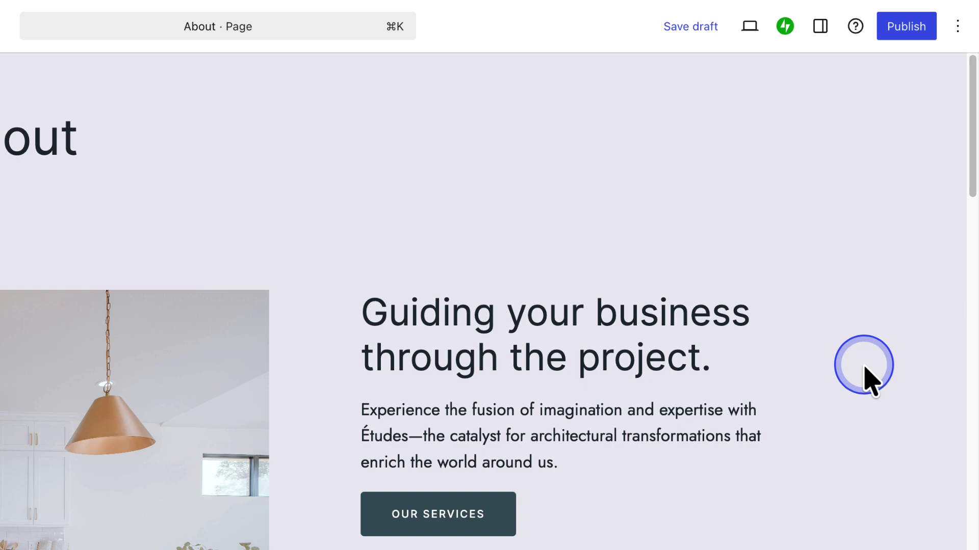
{"action": "left_click", "coordinate": [691, 26]}
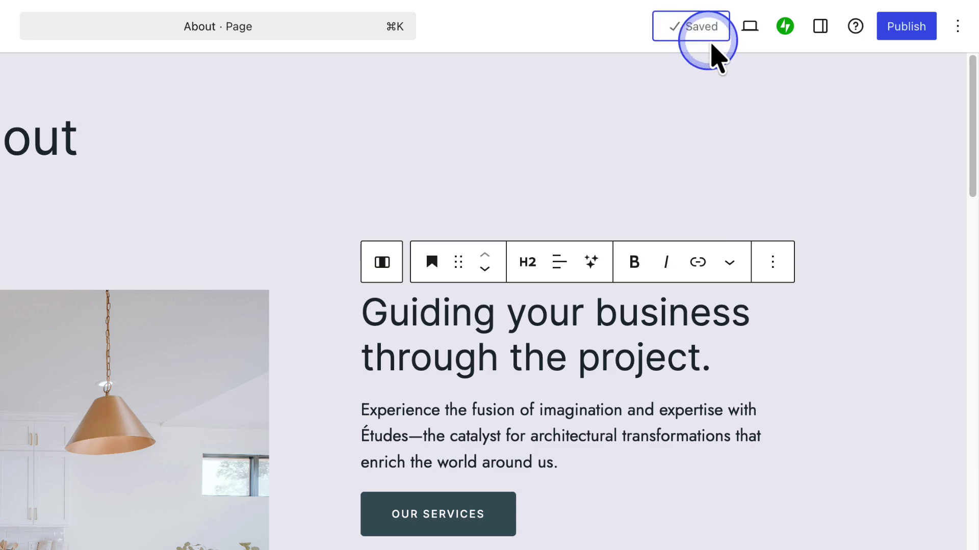
{"action": "left_click", "coordinate": [906, 28]}
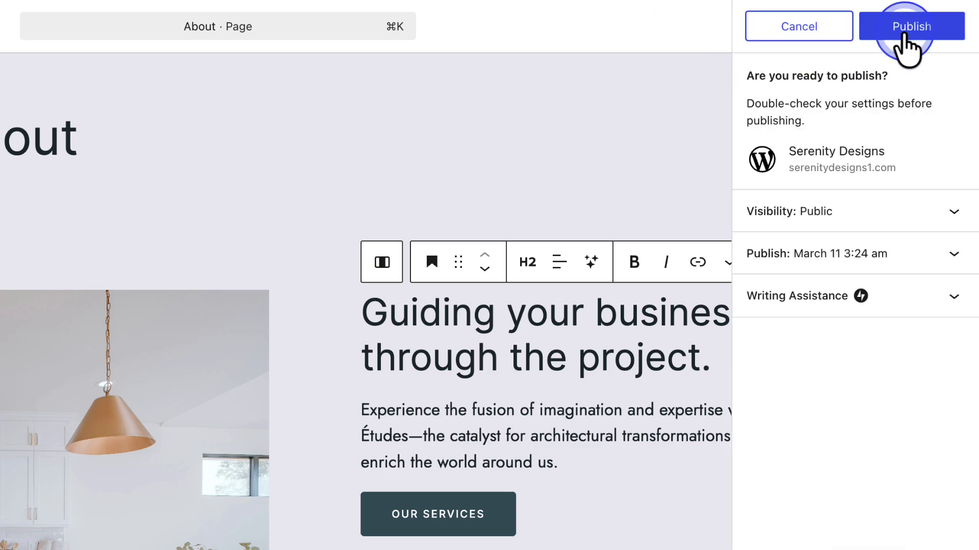
{"action": "left_click", "coordinate": [904, 32]}
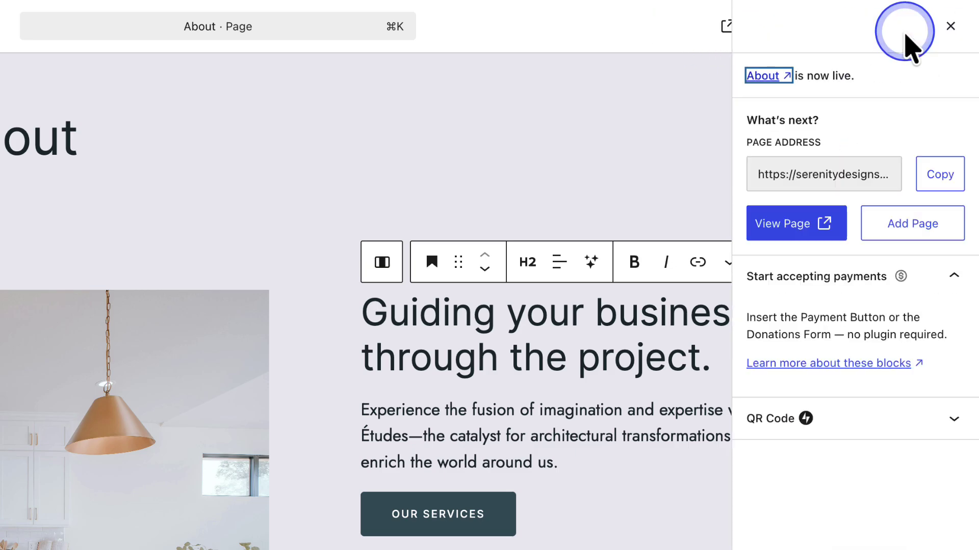
{"action": "left_click", "coordinate": [949, 26]}
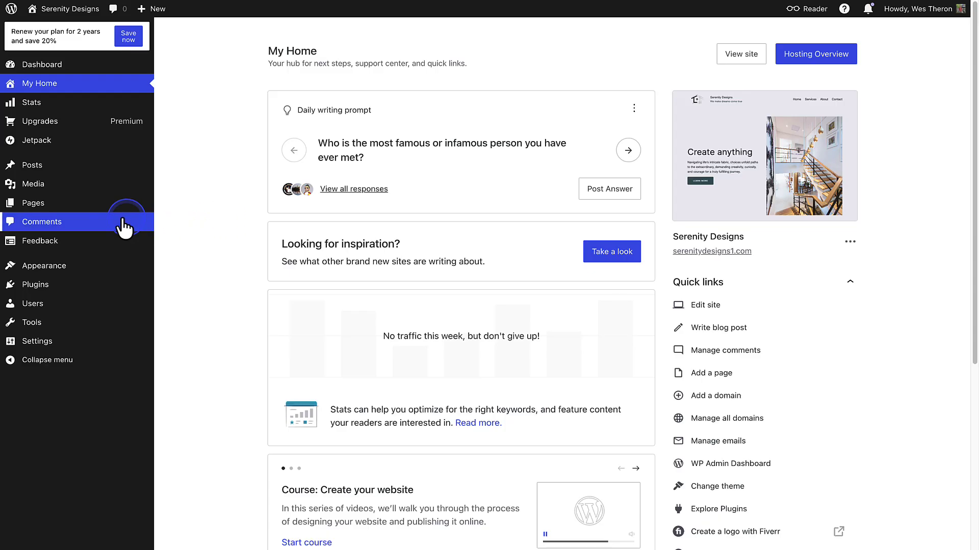
- Open the About page in the editor from the site's Pages list
{"action": "left_click", "coordinate": [56, 203]}
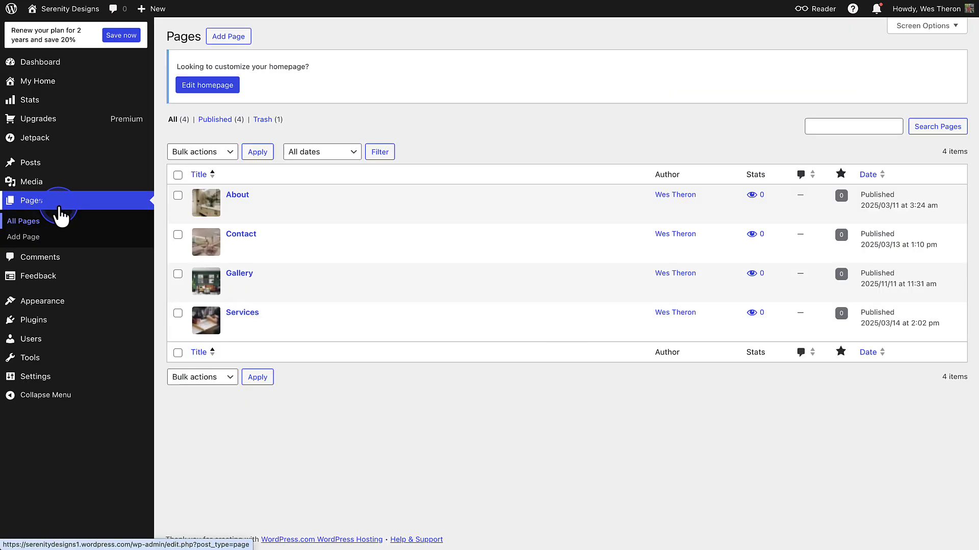
{"action": "left_click", "coordinate": [238, 196]}
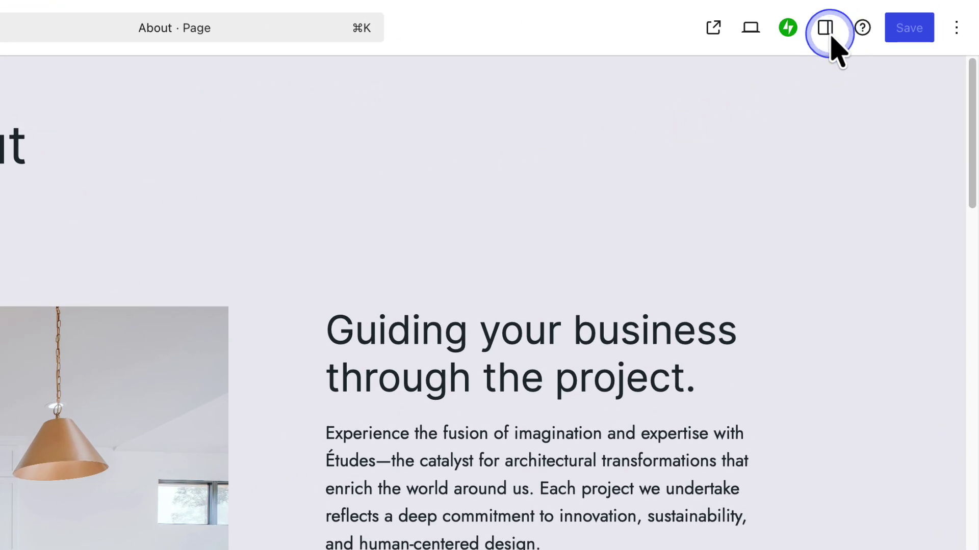
- Show the About page settings and open its 16-revision history
{"action": "left_click", "coordinate": [885, 16]}
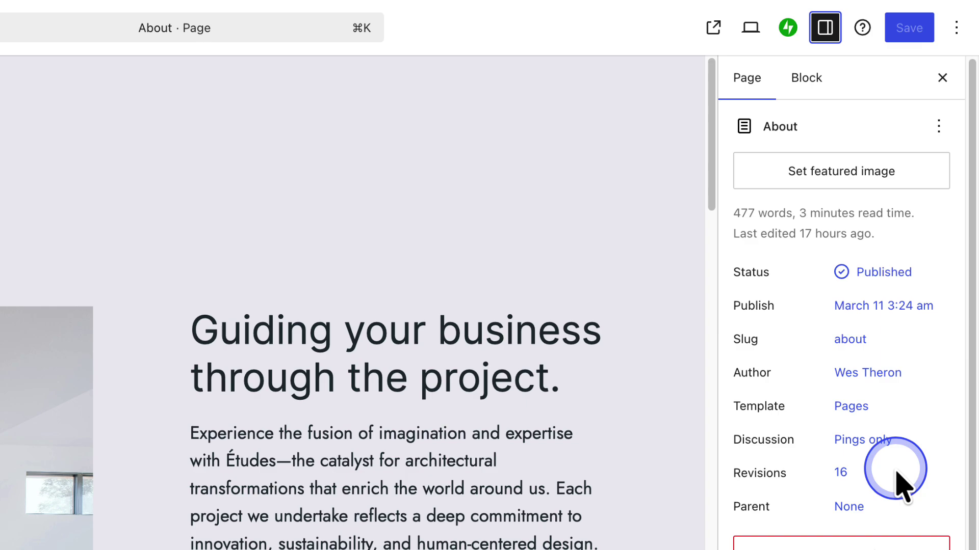
{"action": "left_click", "coordinate": [841, 480]}
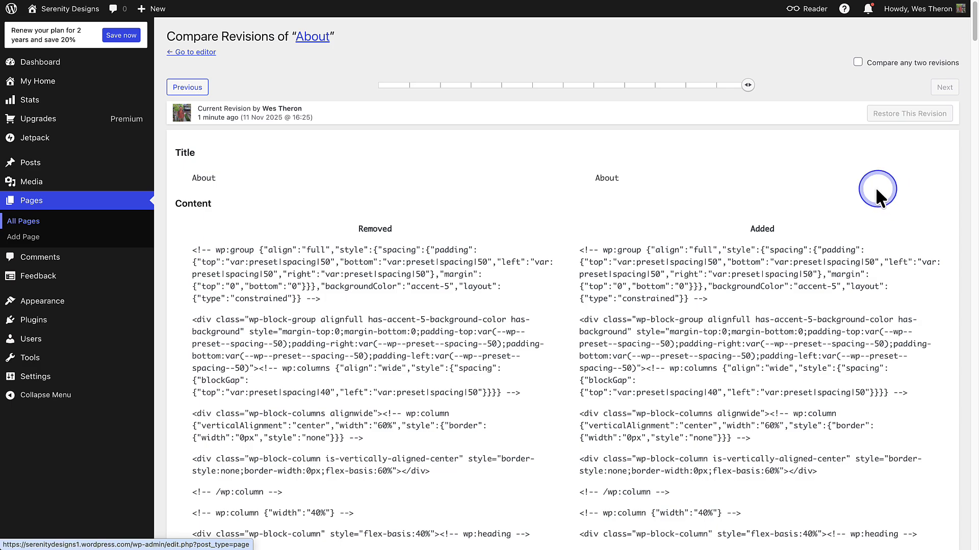
- Move the revision slider to the earliest 19 Mar 2025 revision and review its diff
{"action": "left_click_drag", "start_coordinate": [748, 85], "coordinate": [425, 112]}
{"action": "scroll", "coordinate": [687, 293], "scroll_direction": "down", "scroll_amount": 7}
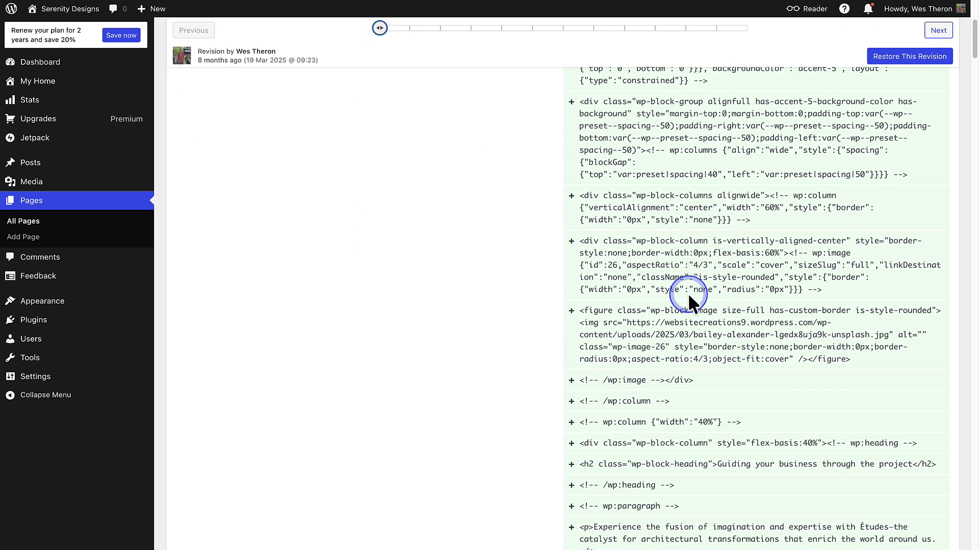
{"action": "scroll", "coordinate": [687, 293], "scroll_direction": "up", "scroll_amount": 7}
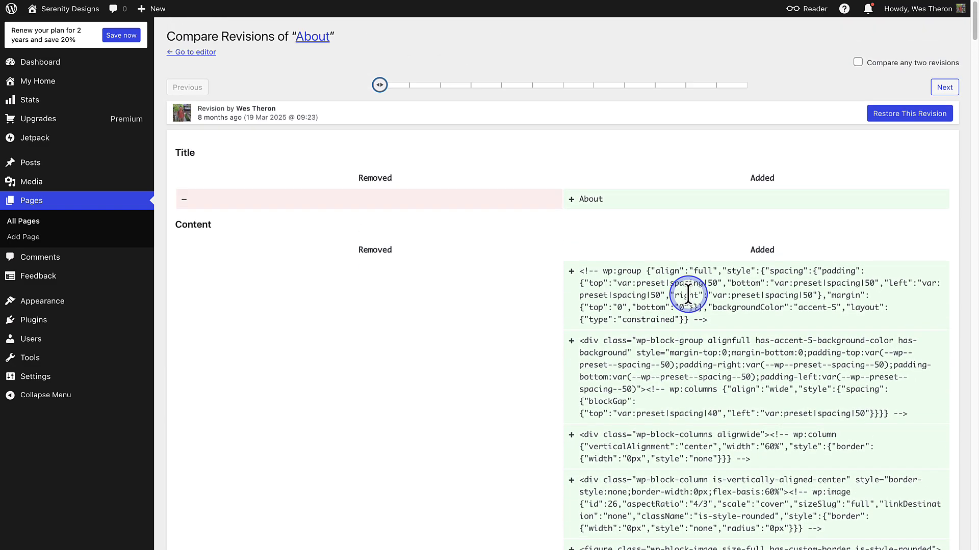
- View the 11 Nov 2025 15:02 revision's changes and select the removed wp:image text
{"action": "left_click", "coordinate": [686, 86]}
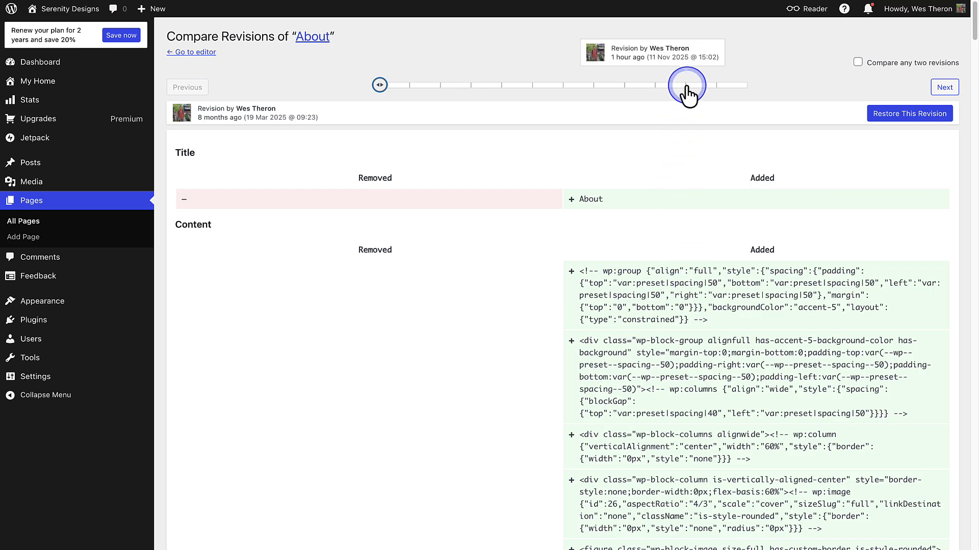
{"action": "left_click", "coordinate": [645, 191]}
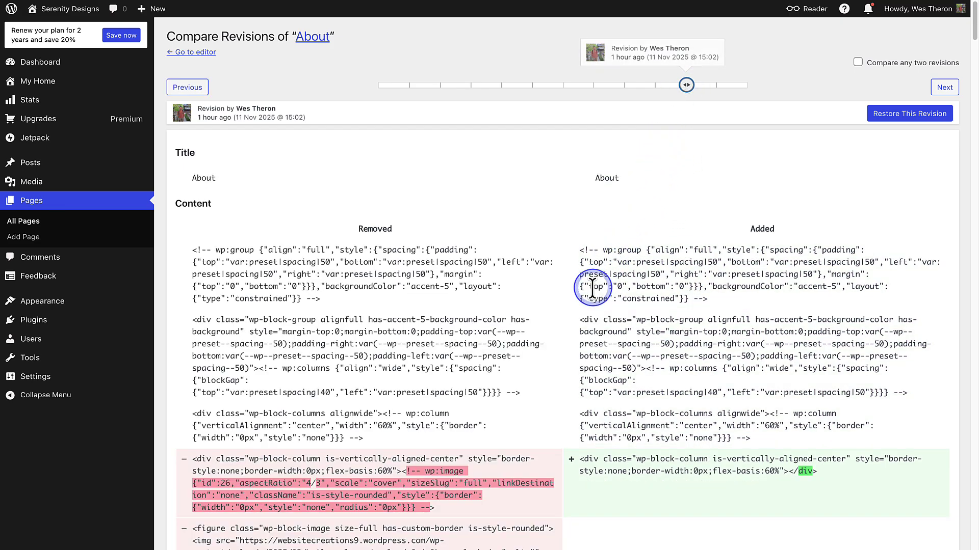
{"action": "scroll", "coordinate": [591, 289], "scroll_direction": "down", "scroll_amount": 4}
{"action": "scroll", "coordinate": [591, 289], "scroll_direction": "down", "scroll_amount": 2}
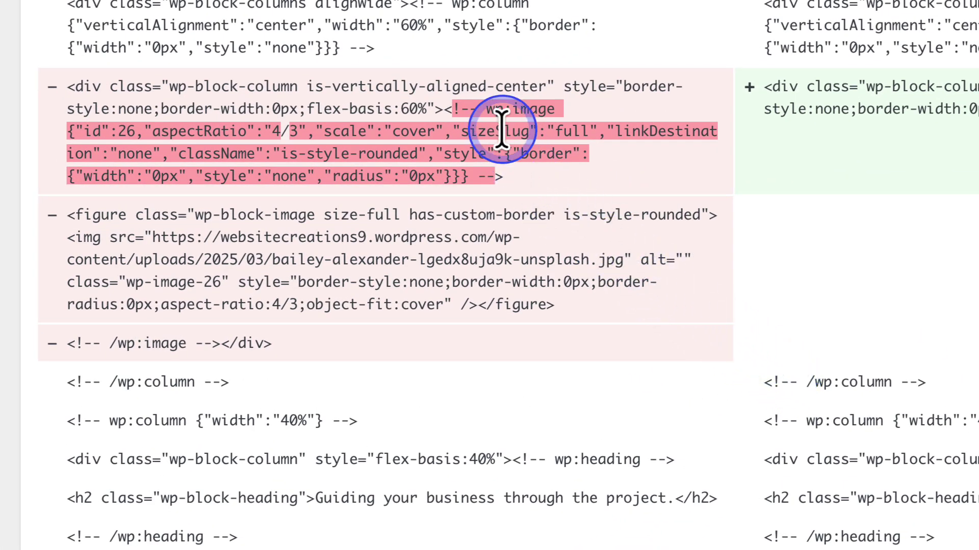
{"action": "double_click", "coordinate": [488, 108]}
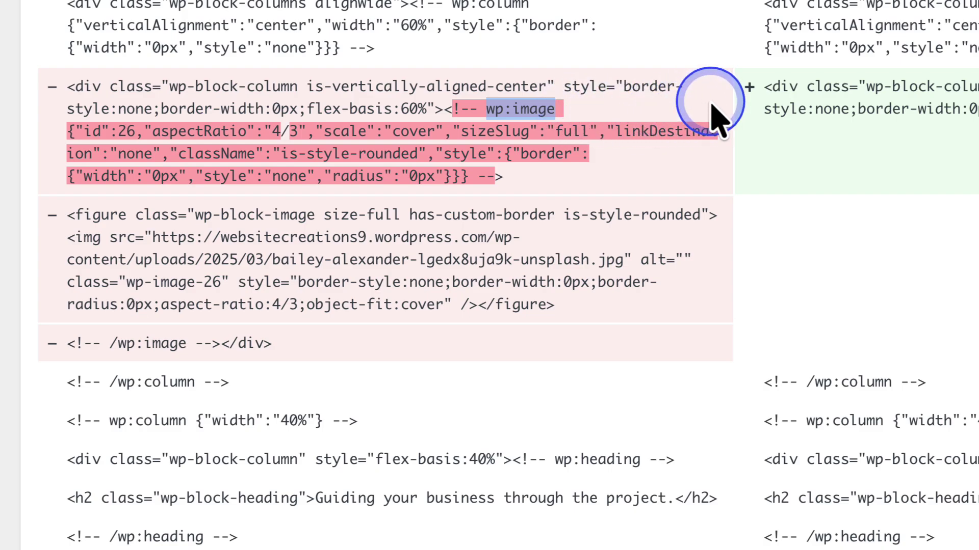
- Select the removed paragraph line ending in 'design.' in the diff
{"action": "scroll", "coordinate": [726, 330], "scroll_direction": "down", "scroll_amount": 8}
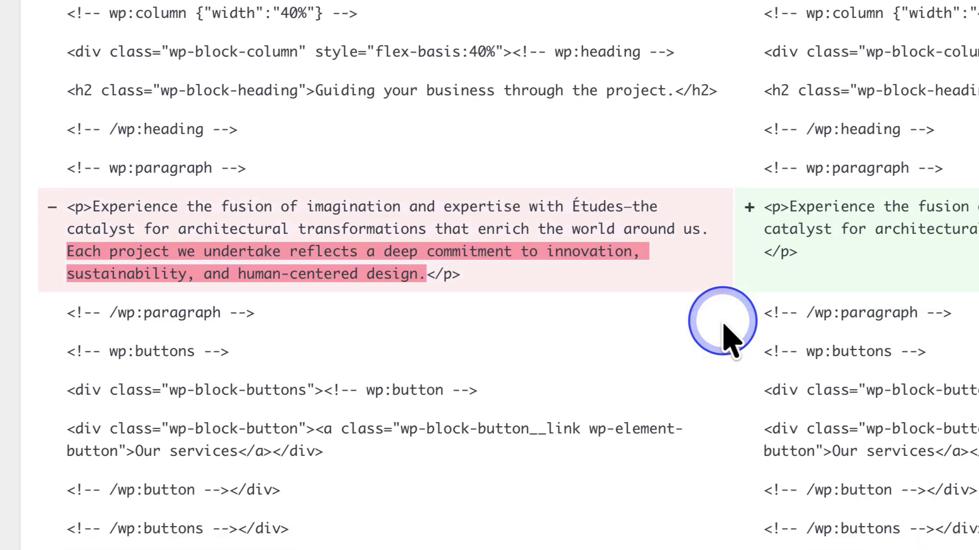
{"action": "scroll", "coordinate": [726, 330], "scroll_direction": "down", "scroll_amount": 3}
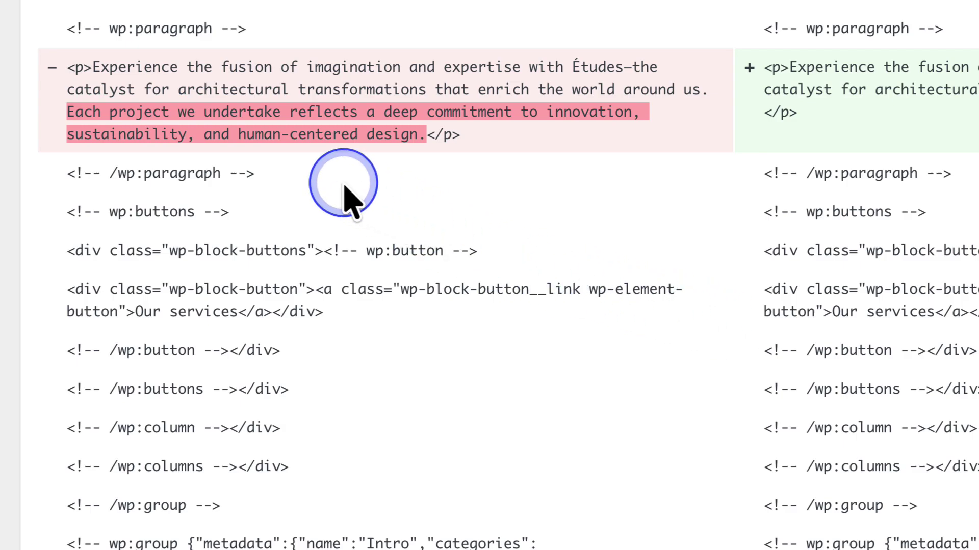
{"action": "left_click_drag", "start_coordinate": [68, 68], "coordinate": [91, 64]}
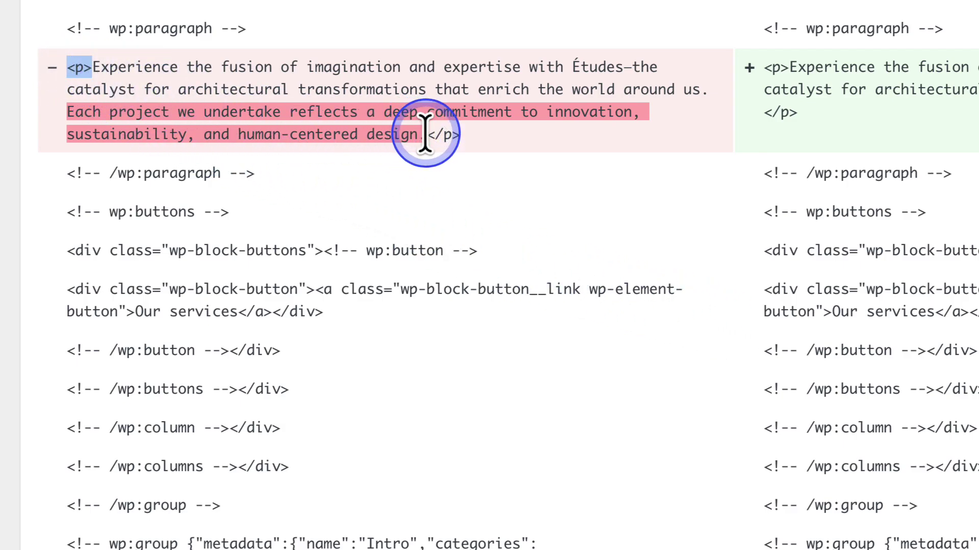
{"action": "left_click_drag", "start_coordinate": [429, 135], "coordinate": [471, 153]}
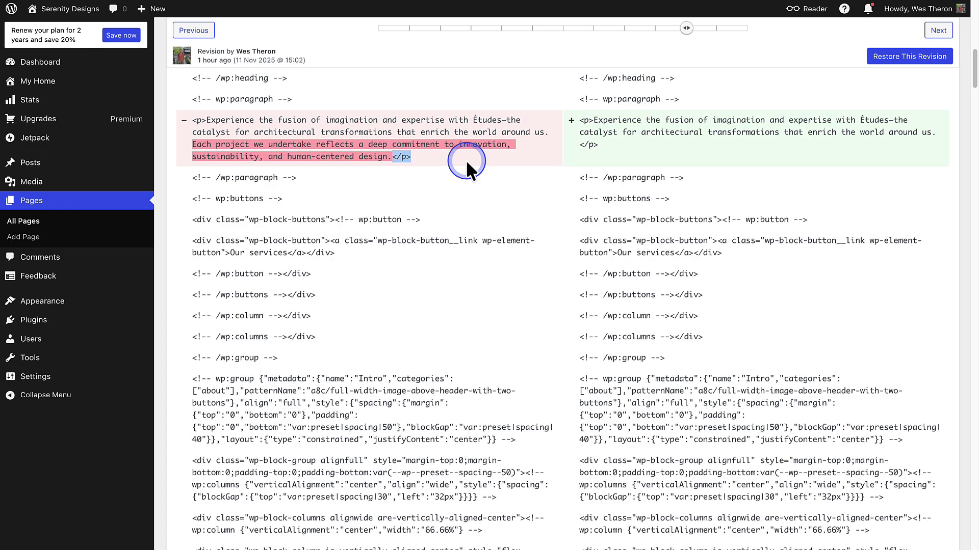
- Restore the About page to the 15:01 revision and save the restored page
{"action": "scroll", "coordinate": [466, 160], "scroll_direction": "up", "scroll_amount": 10}
{"action": "scroll", "coordinate": [467, 160], "scroll_direction": "up", "scroll_amount": 3}
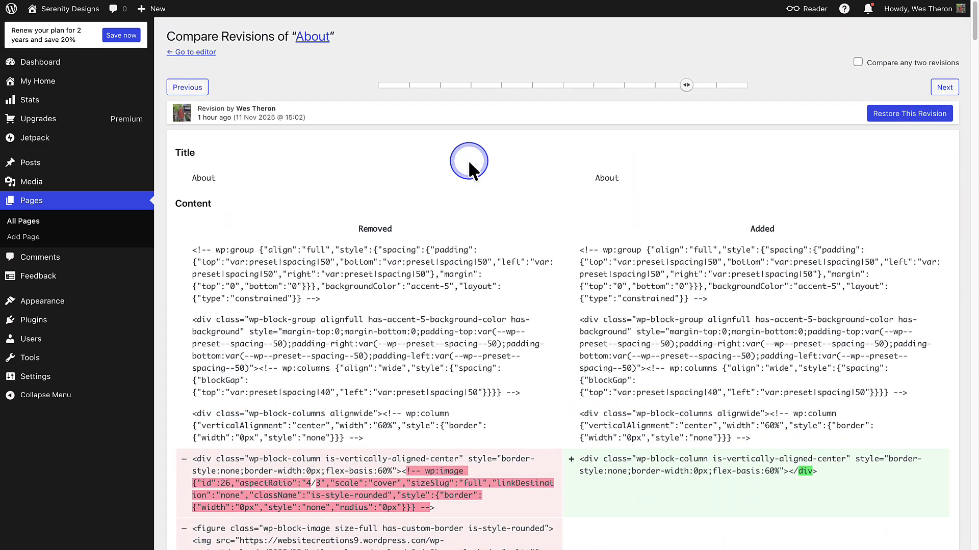
{"action": "left_click", "coordinate": [656, 87]}
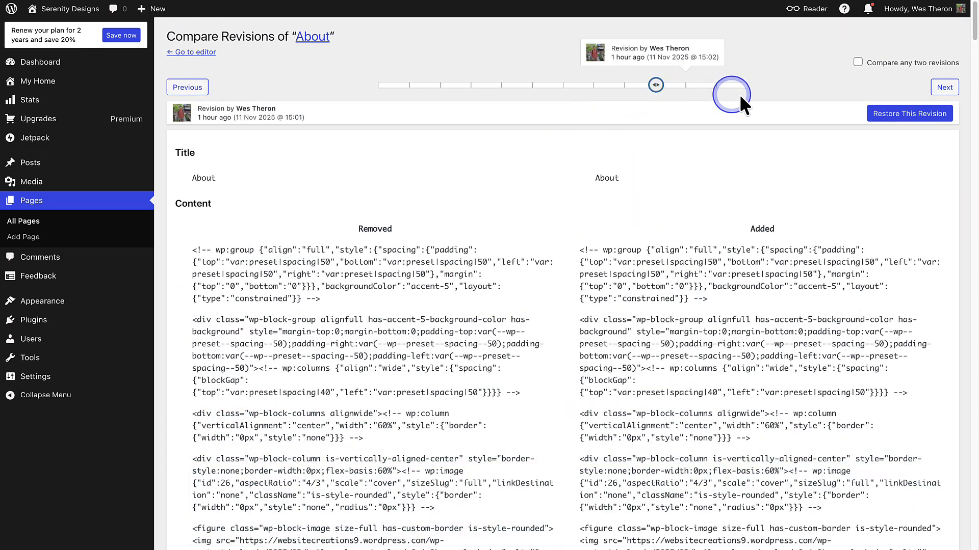
{"action": "left_click", "coordinate": [903, 117]}
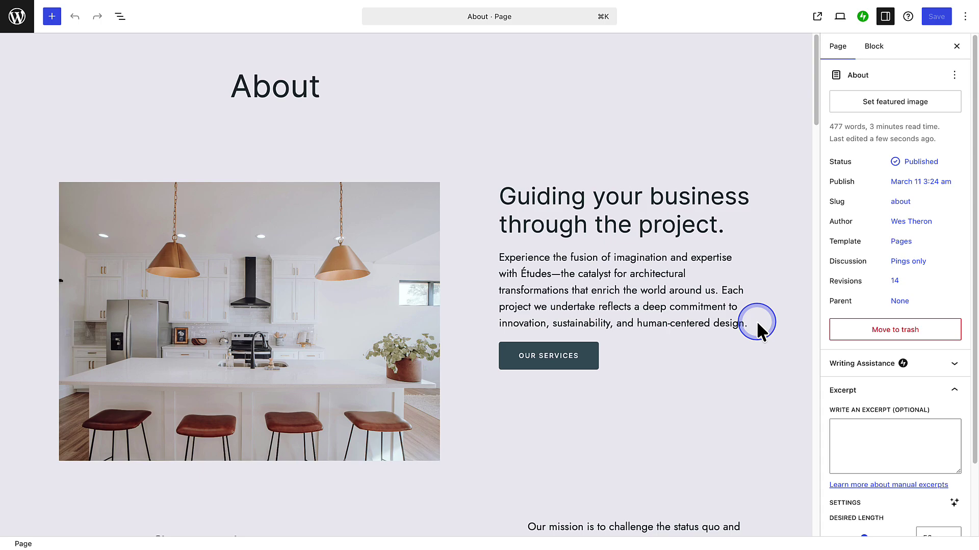
{"action": "left_click", "coordinate": [758, 327]}
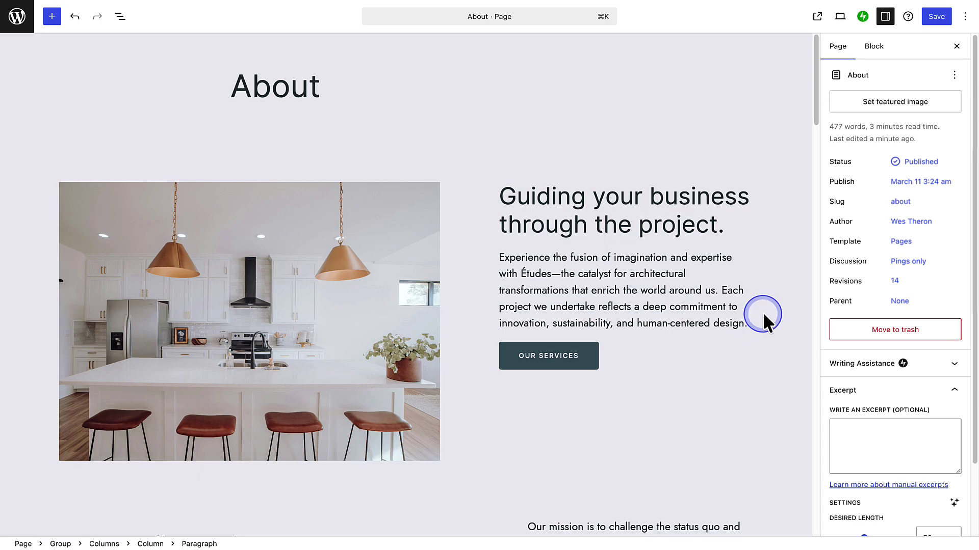
{"action": "left_click", "coordinate": [934, 20]}
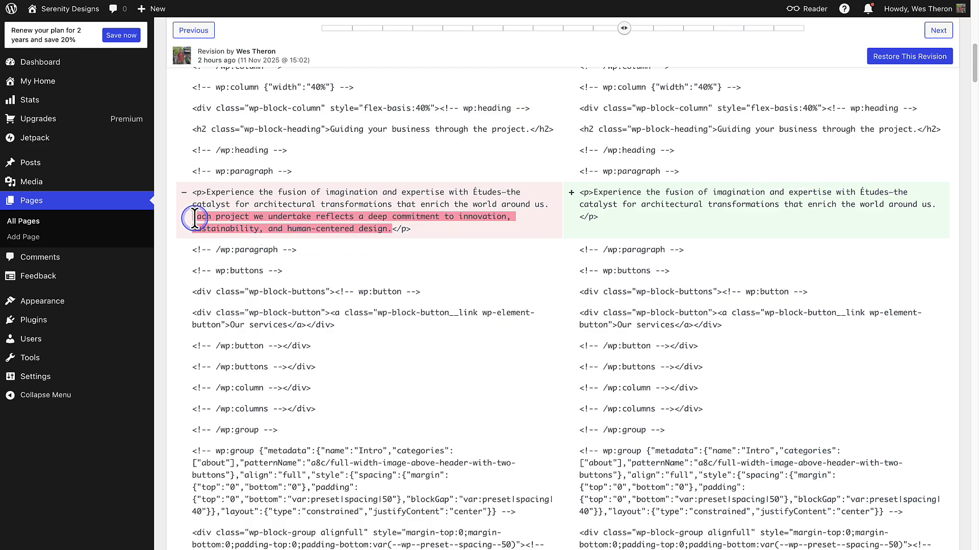
- Copy the deleted sentence from 'Each' to 'design.' and paste it after 'around us.'
{"action": "left_click_drag", "start_coordinate": [195, 218], "coordinate": [392, 227]}
{"action": "right_click", "coordinate": [390, 229]}
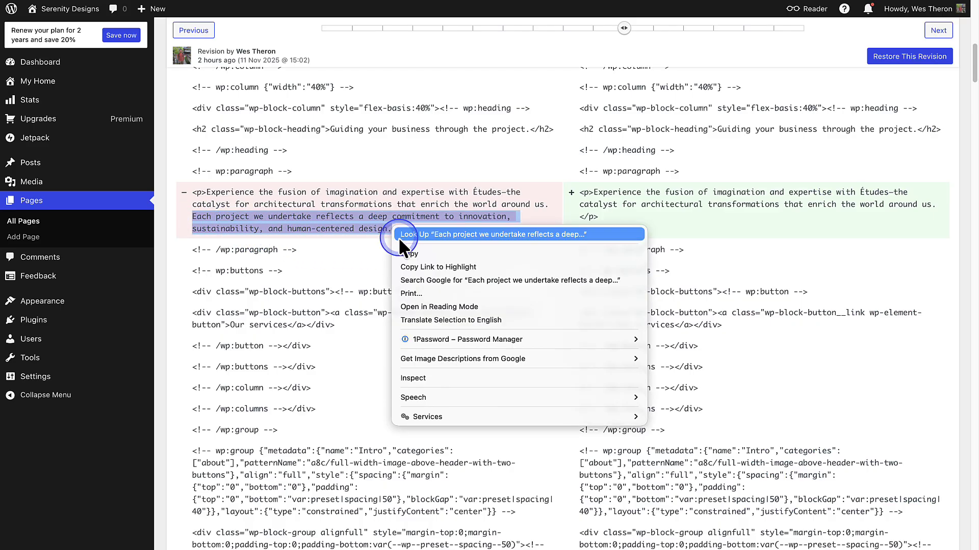
{"action": "left_click", "coordinate": [408, 253]}
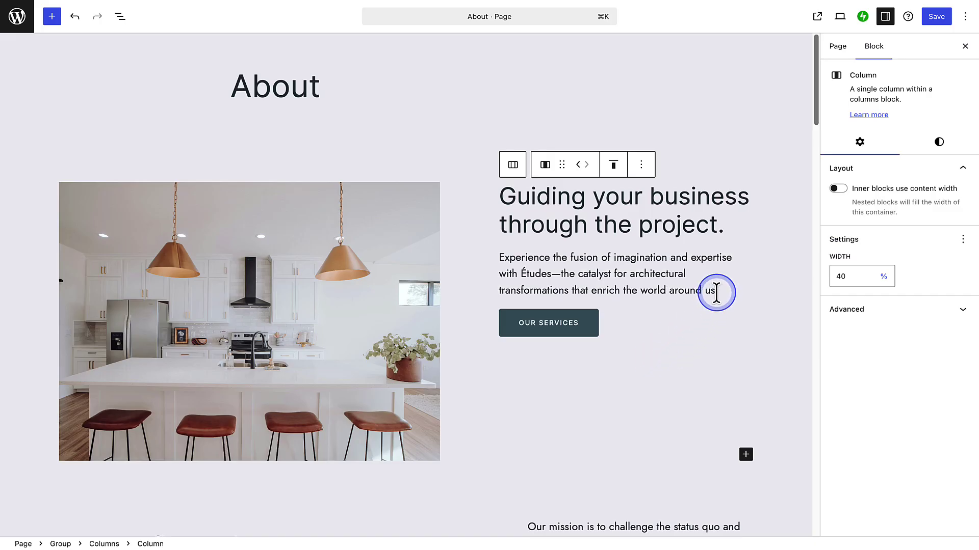
{"action": "left_click", "coordinate": [720, 289]}
{"action": "right_click", "coordinate": [724, 290]}
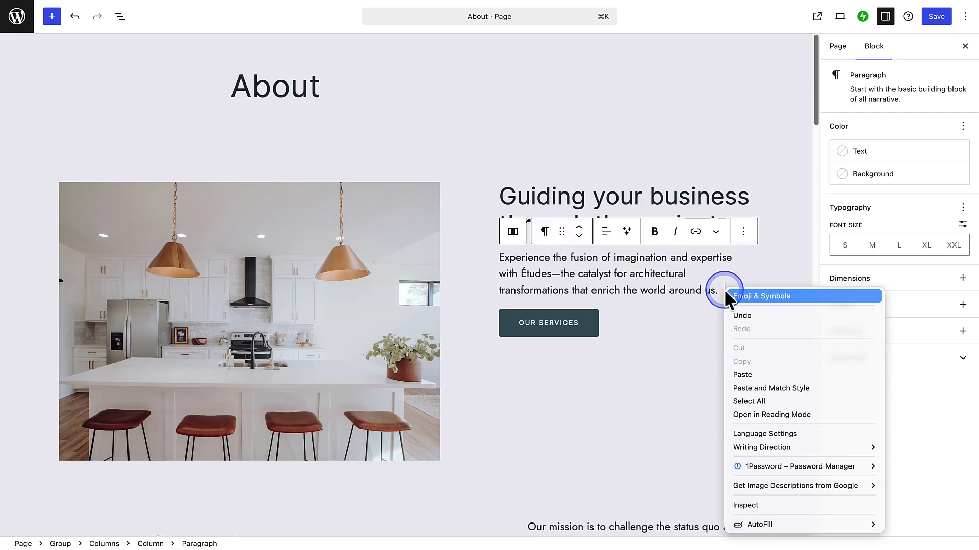
{"action": "left_click", "coordinate": [744, 375]}
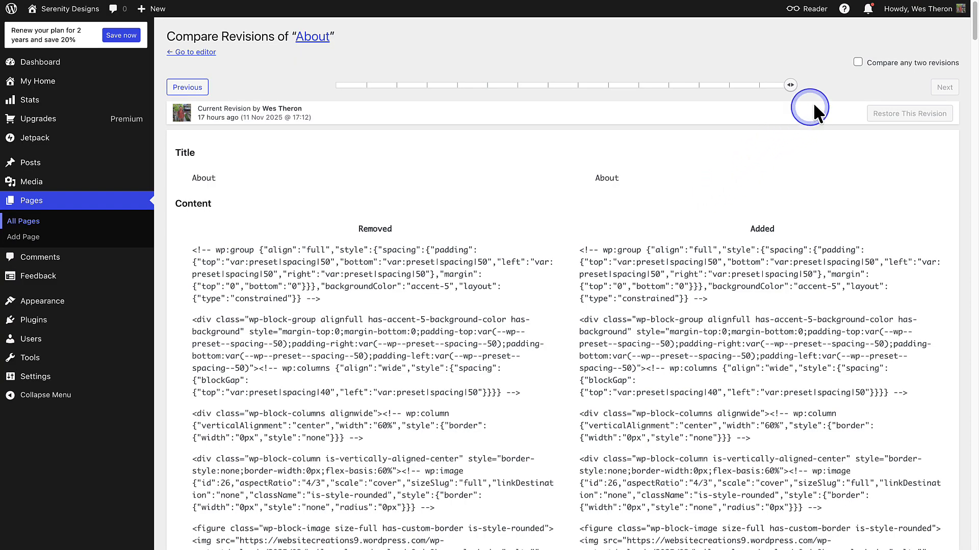
- Compare the 15:05 and 16:28 revisions, then return to single-revision view at 15:05
{"action": "left_click", "coordinate": [857, 62]}
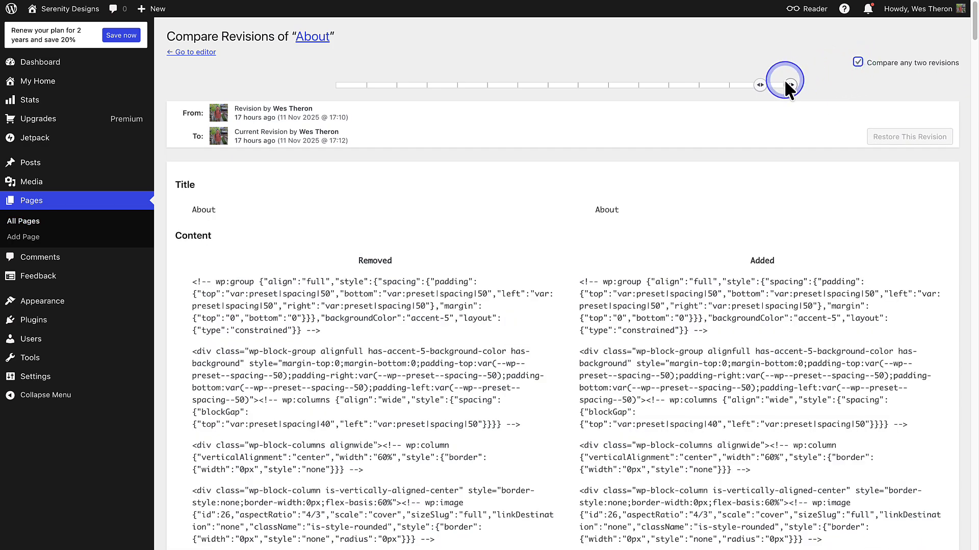
{"action": "left_click_drag", "start_coordinate": [758, 85], "coordinate": [689, 87]}
{"action": "left_click_drag", "start_coordinate": [789, 84], "coordinate": [728, 86]}
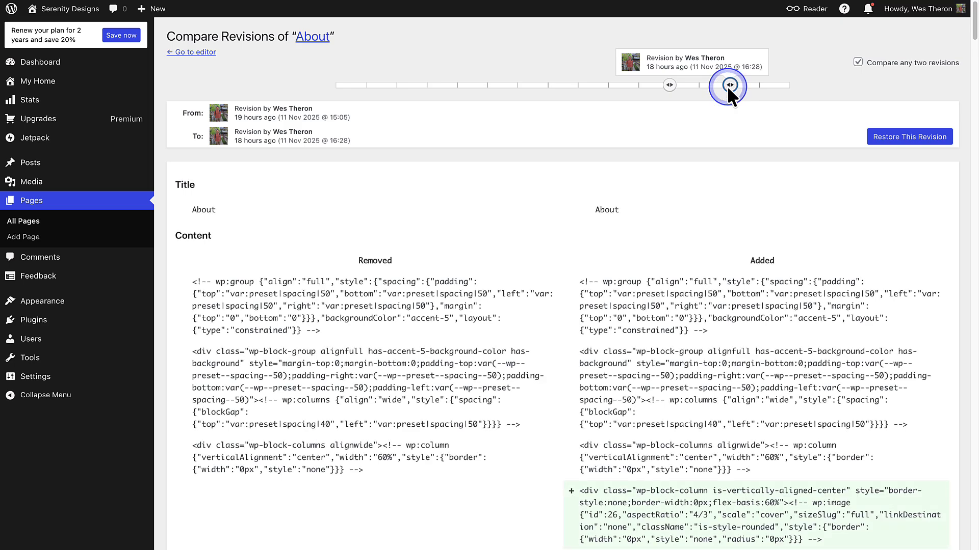
{"action": "left_click", "coordinate": [857, 62]}
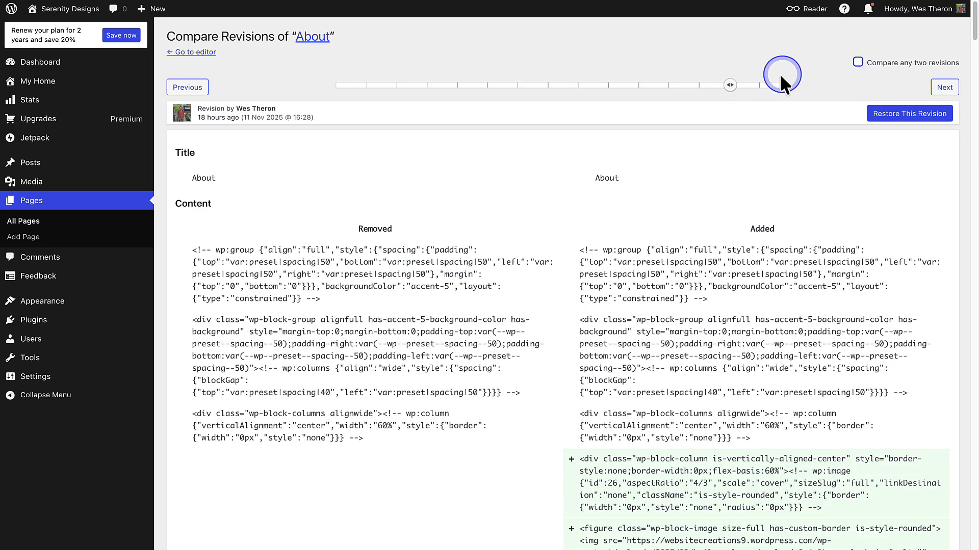
{"action": "left_click_drag", "start_coordinate": [702, 81], "coordinate": [668, 85]}
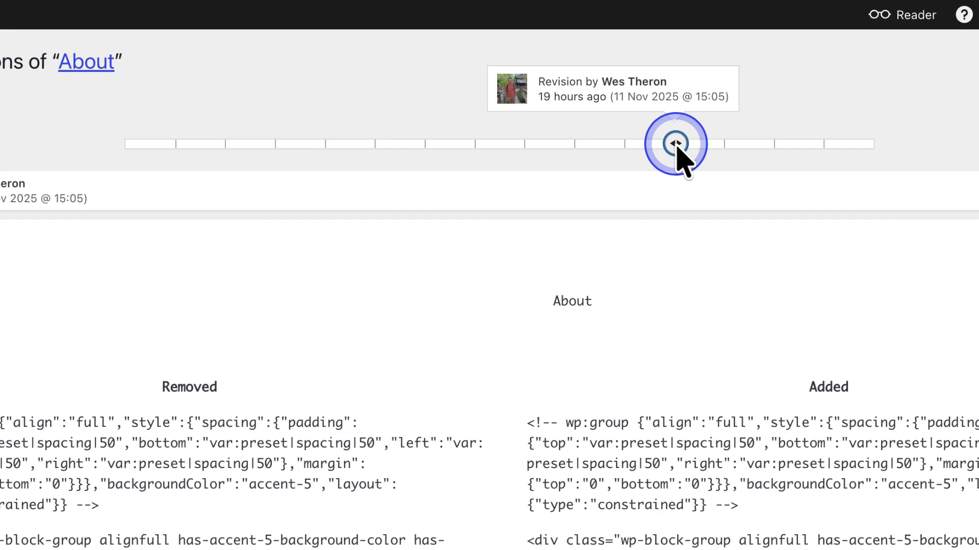
- Search the revision diff for 'FAQ' with the browser's find bar
{"action": "key", "text": "super+f"}
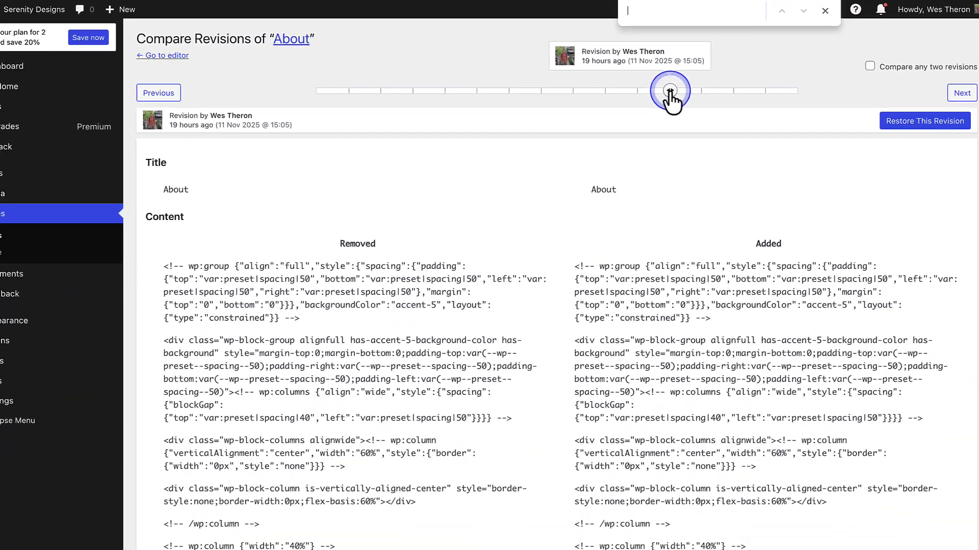
{"action": "type", "text": "FAQ"}
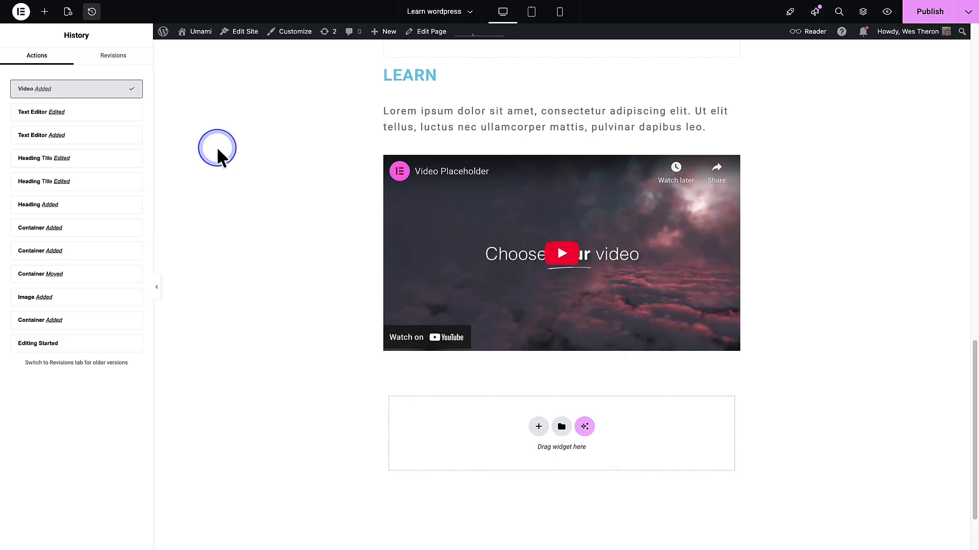
- Show the Learn wordpress page's saved revisions in Elementor's History panel
{"action": "left_click", "coordinate": [120, 57]}
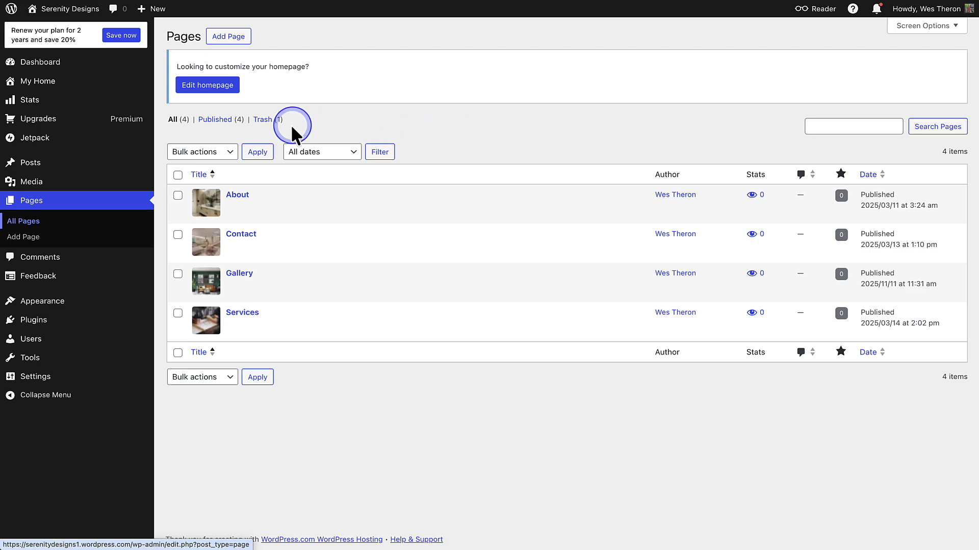
- Switch the Pages list to the Trash view, showing only the trashed RSVP page
{"action": "left_click", "coordinate": [263, 122]}
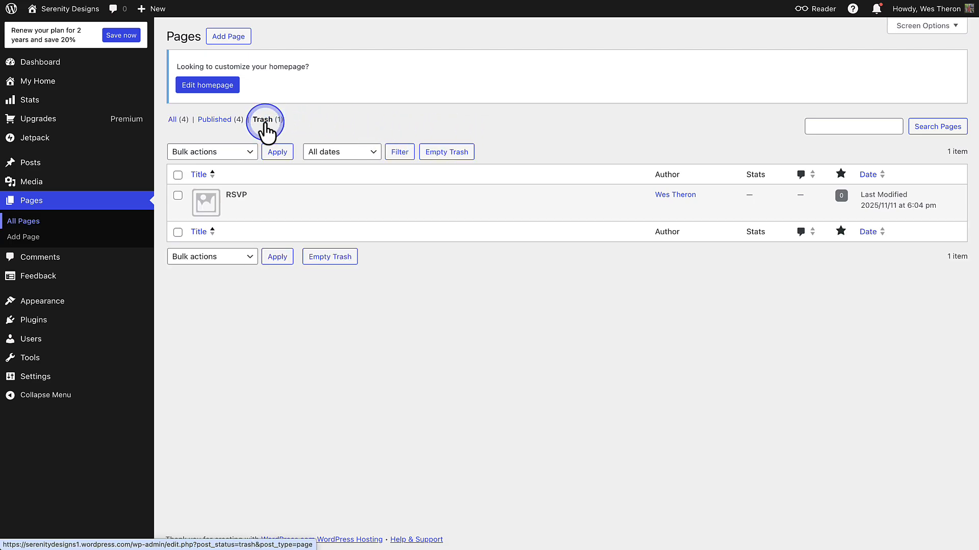